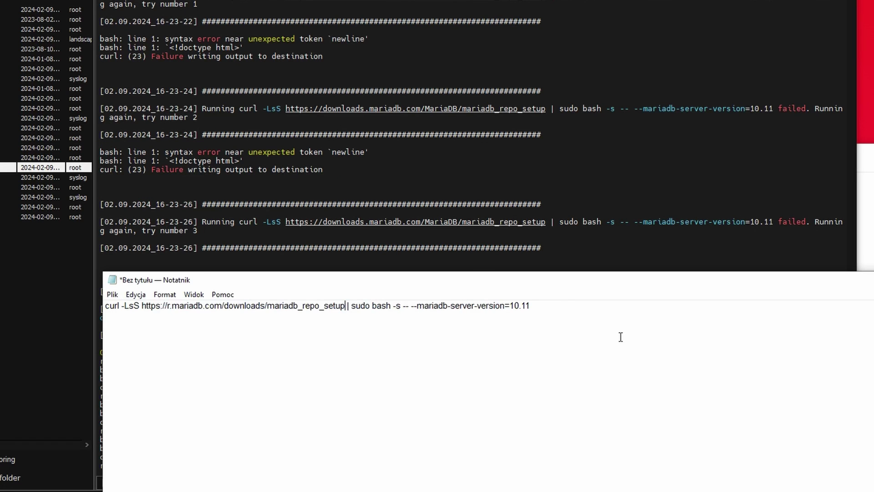
Paste the saved MariaDB repository setup command into the MobaXterm terminal and run it
key("ctrl+a")
key("ctrl+c")
left_click(543, 17)
right_click(543, 17)
key("Return")
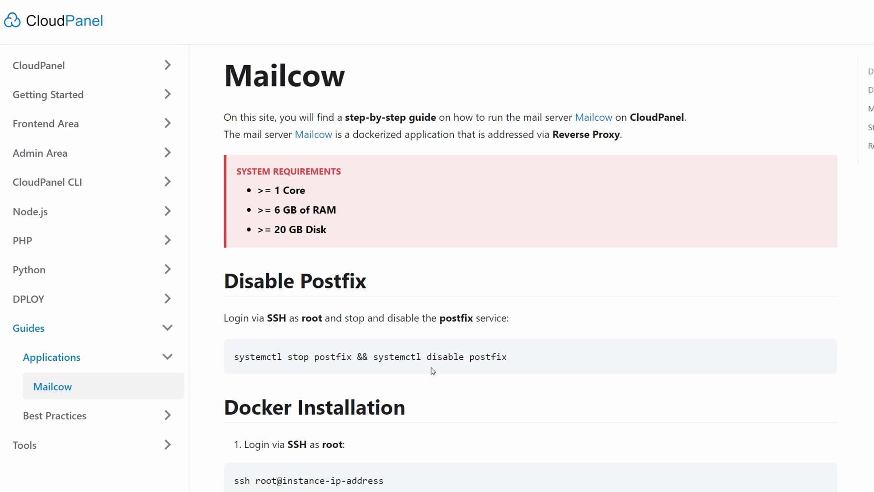
Copy the three-line MySQL 8.0 installer curl command from the Hetzner install guide
double_click(232, 79)
left_click(232, 78)
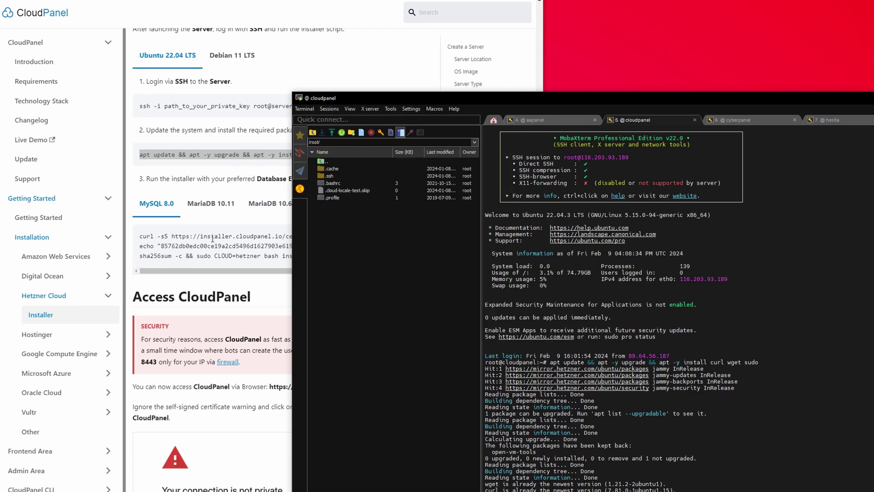
left_click(212, 239)
left_click(210, 203)
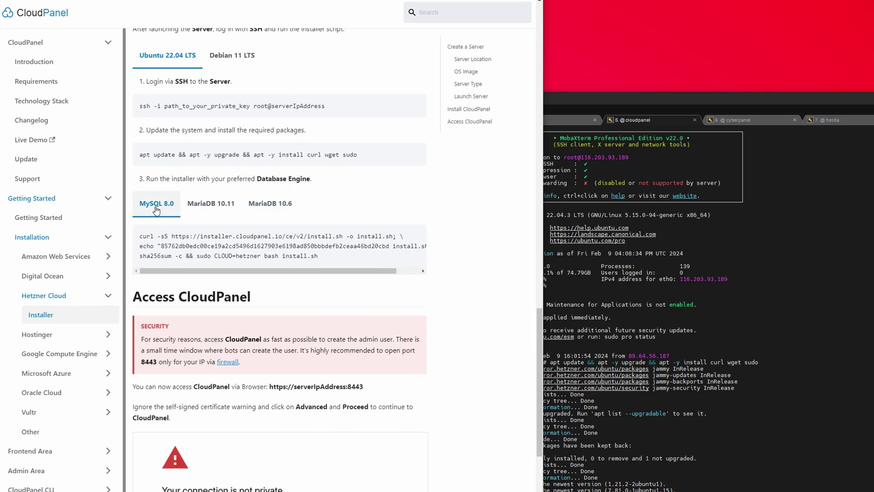
left_click_drag(159, 236, 339, 261)
right_click(288, 234)
left_click(309, 241)
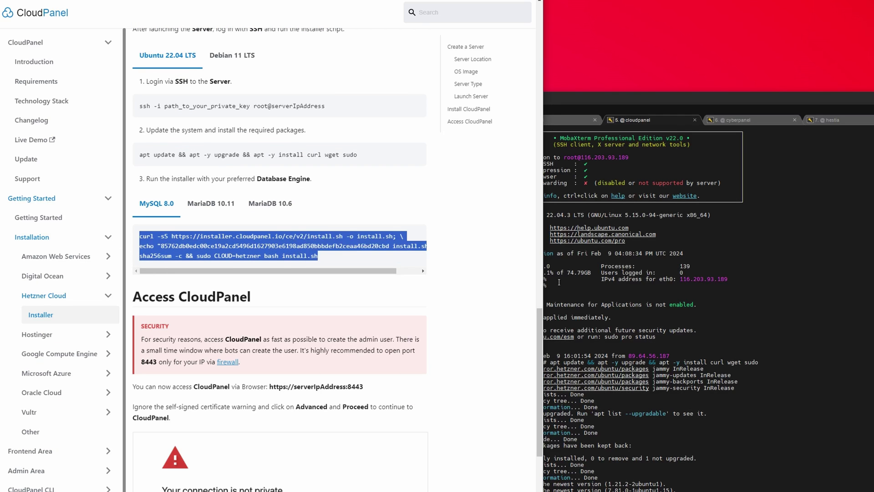
Paste the multi-line installer command into MobaXterm and confirm the paste
right_click(654, 296)
left_click(676, 326)
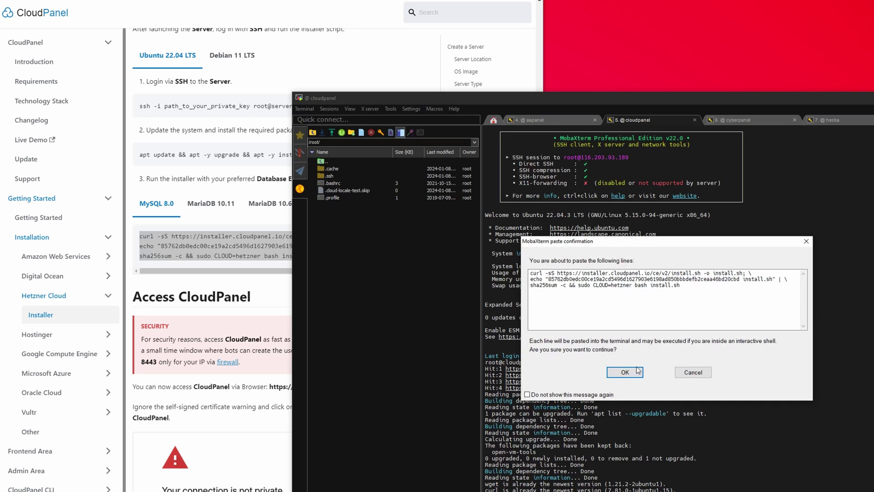
left_click(631, 371)
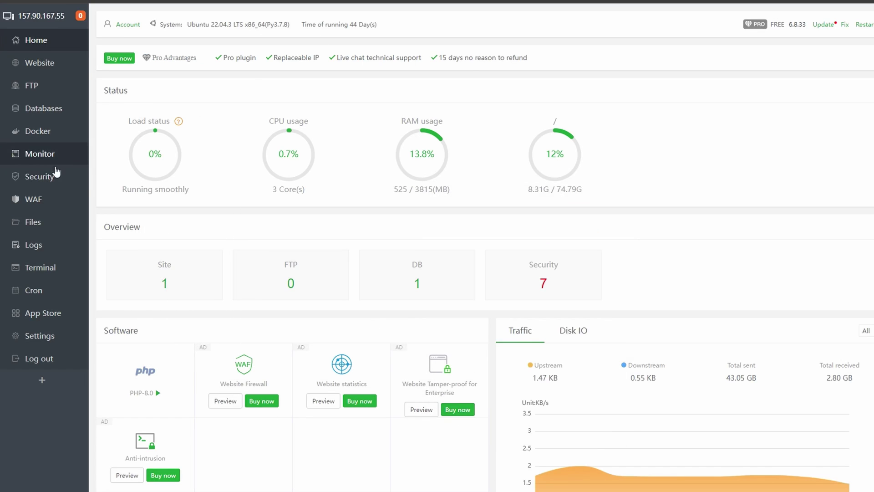
Look over aaPanel's Security, Monitor and App Store pages
left_click(37, 168)
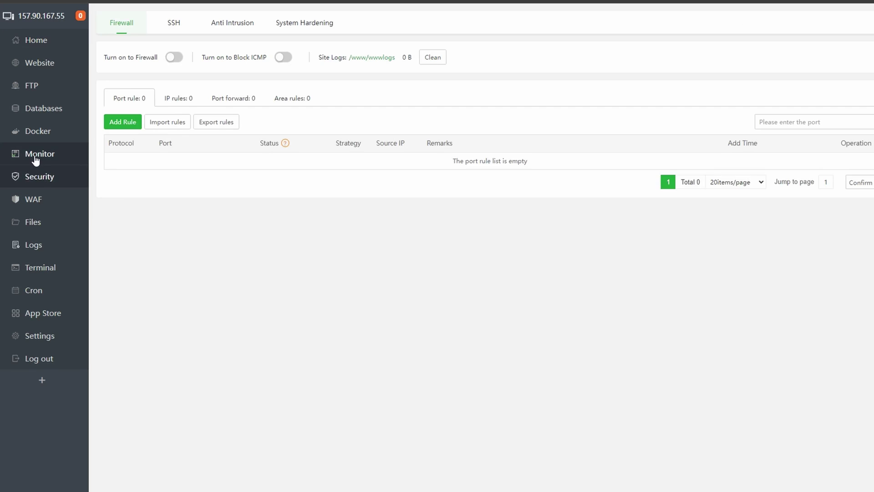
left_click(40, 156)
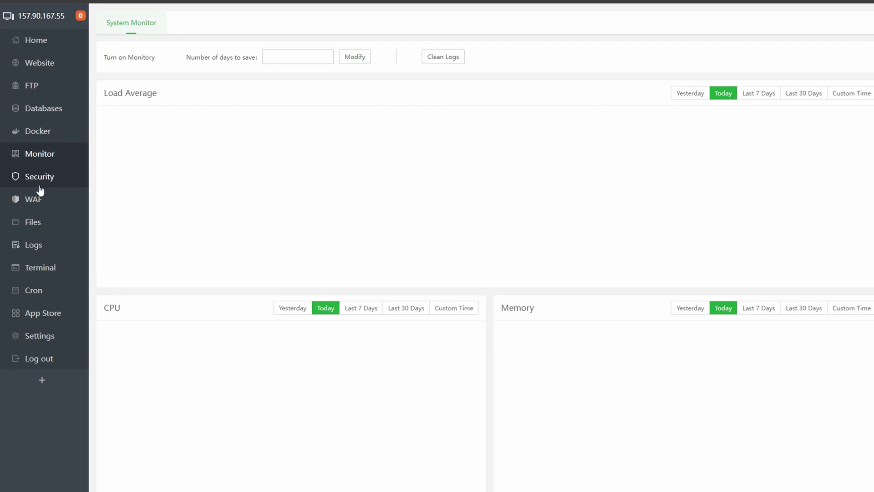
left_click(47, 312)
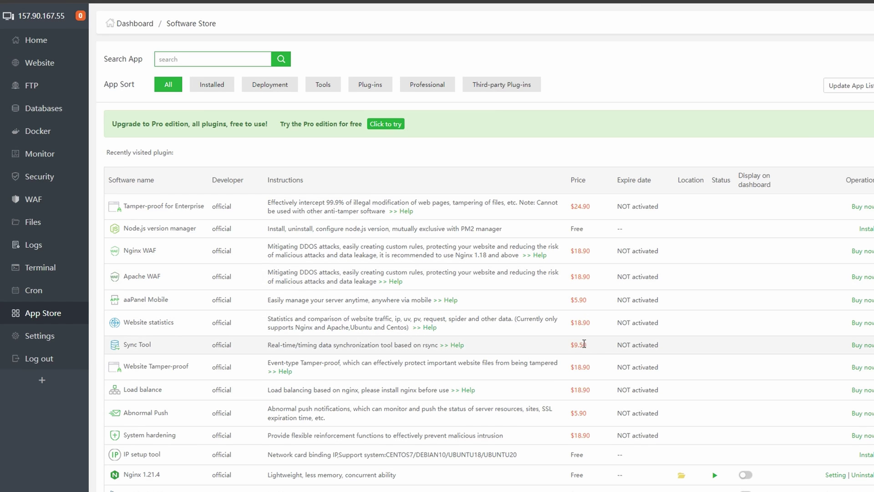
Dismiss the Tamper-proof purchase login prompt and bring up the Wordpress deploy form for a new site
left_click(856, 367)
left_click(552, 243)
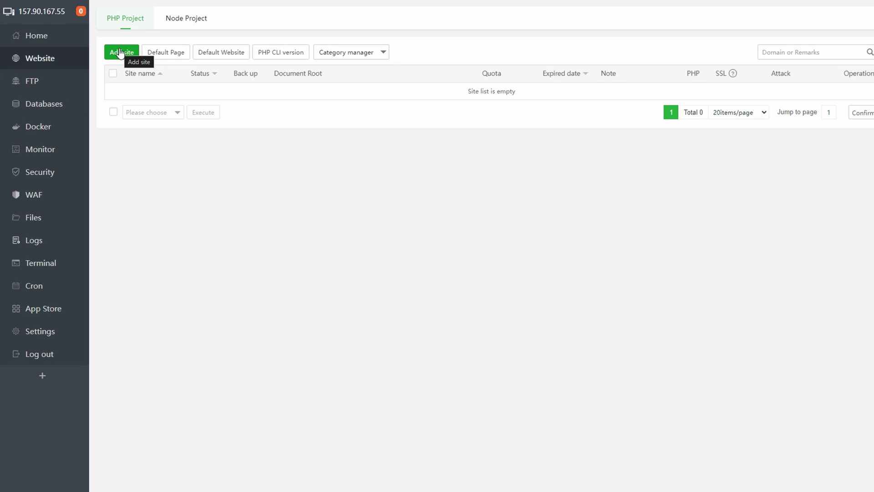
left_click(124, 52)
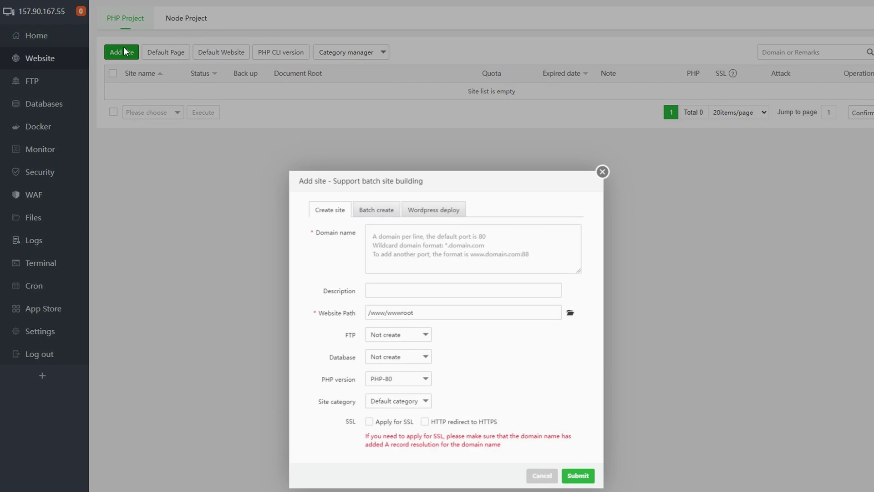
left_click(441, 212)
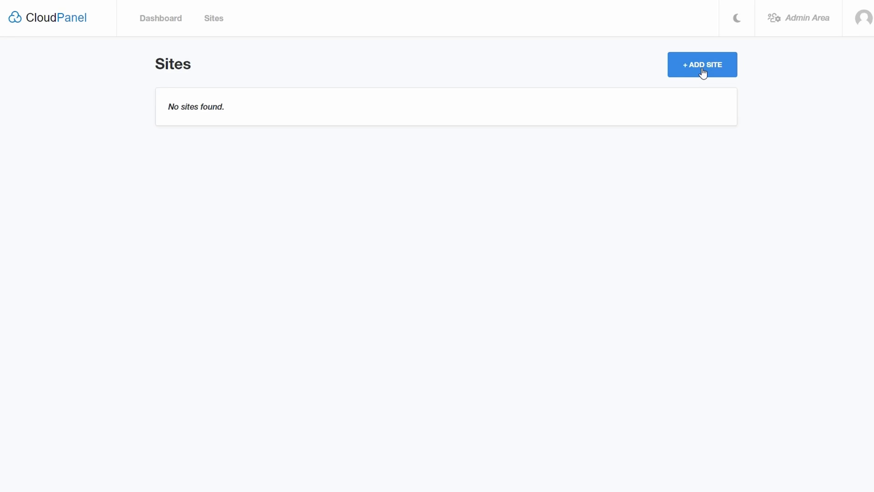
Create the WordPress site cloudpanel.wirtualnik.pl titled 'Cloudpanel Test'
left_click(703, 73)
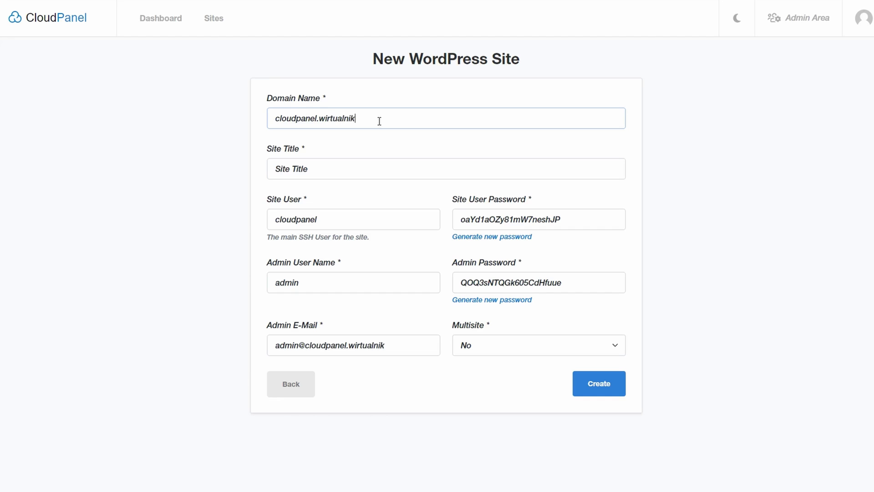
left_click(368, 169)
type("Cloudpanel Test")
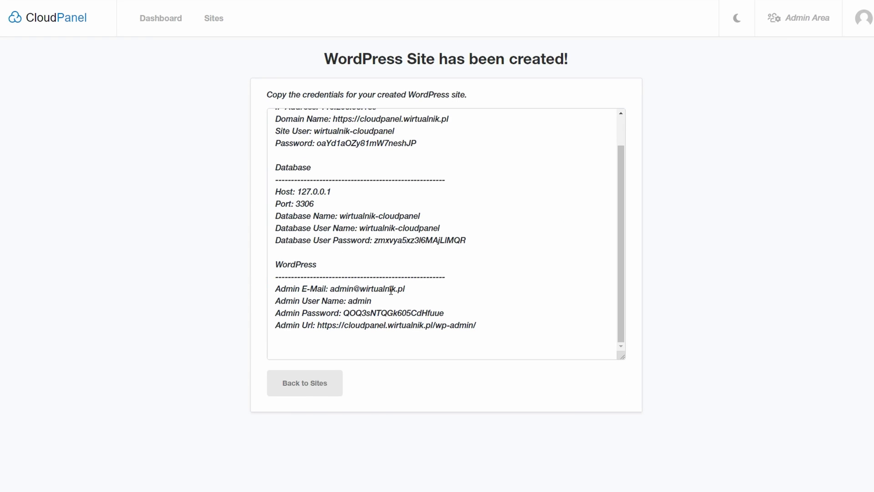
left_click_drag(481, 324, 317, 325)
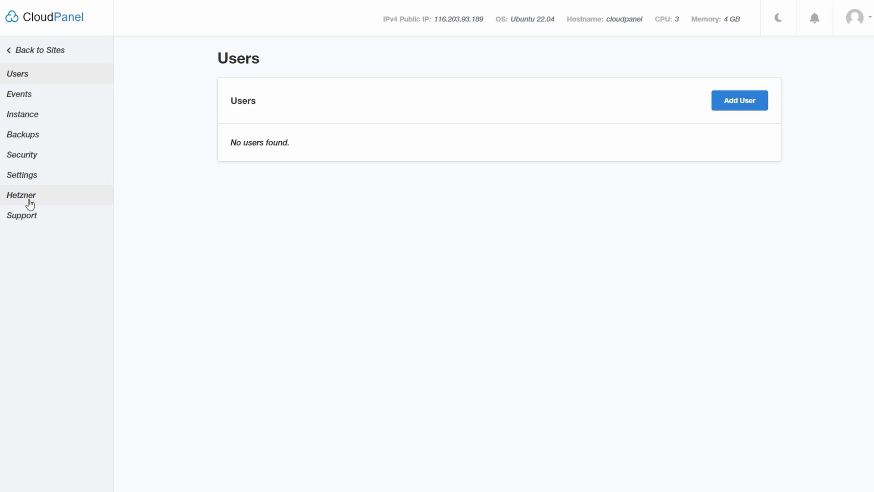
Review Hetzner snapshot settings with automatic snapshots off and 7-day retention, then view the empty snapshot list
left_click(51, 203)
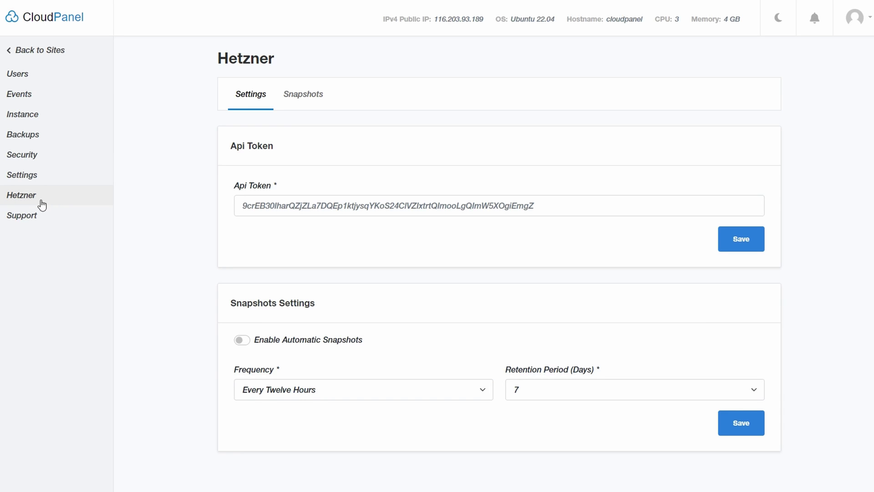
left_click(242, 340)
left_click(307, 389)
left_click(558, 392)
left_click(558, 392)
left_click(299, 95)
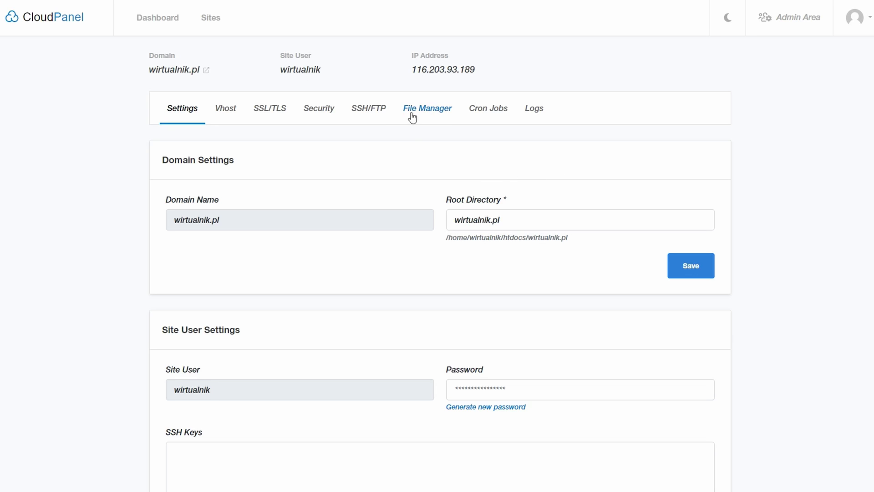
Show the site's security settings and scroll through IP blocking, bot blocking, basic authentication and Cloudflare
left_click(333, 114)
scroll(302, 275, "down", 6)
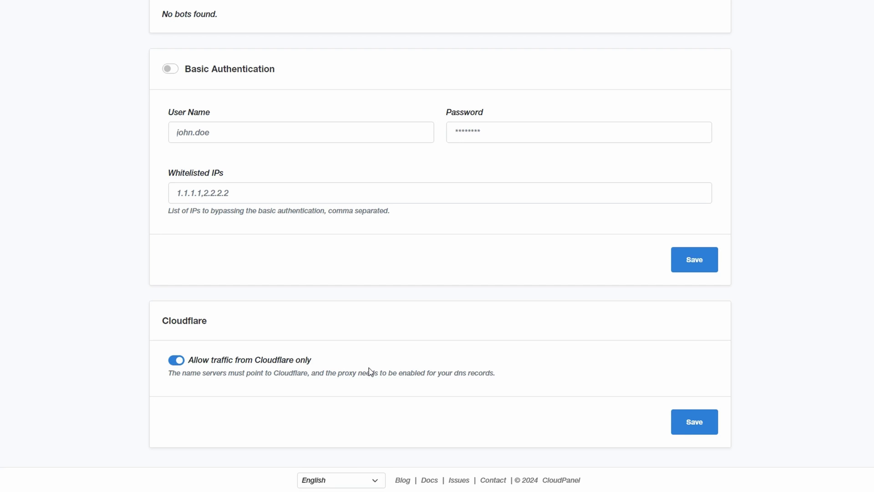
scroll(370, 371, "up", 3)
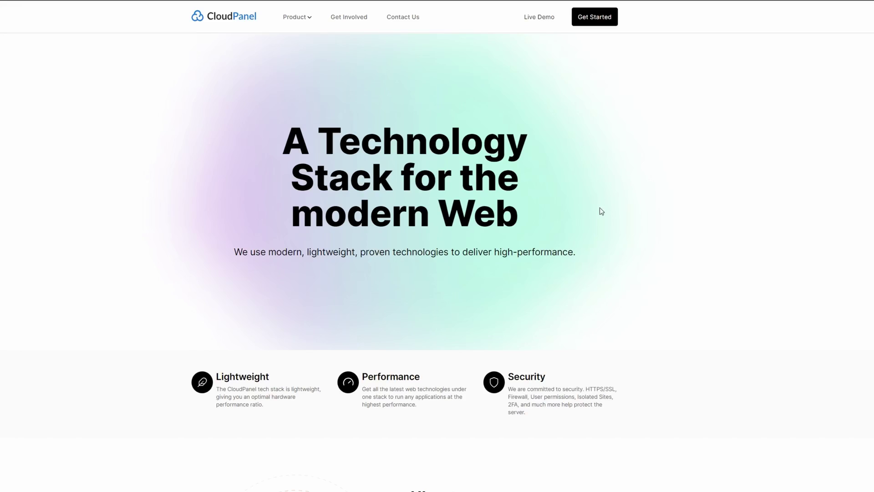
scroll(824, 201, "down", 20)
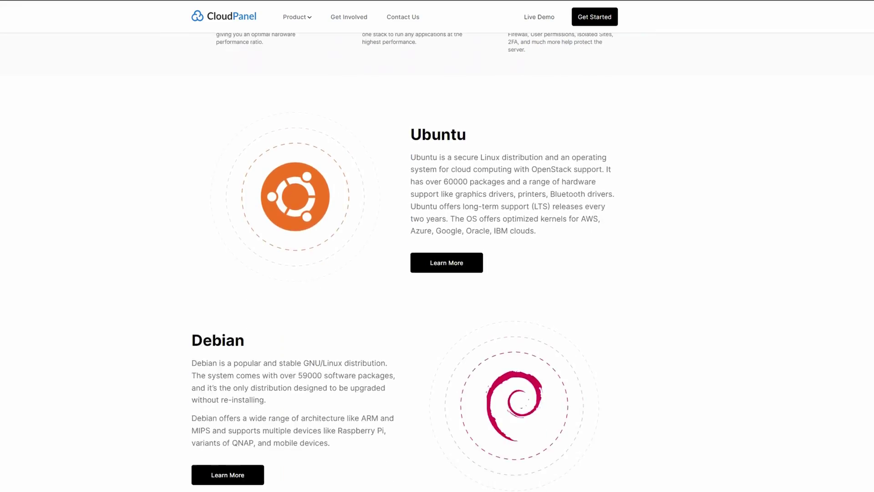
scroll(499, 222, "down", 8)
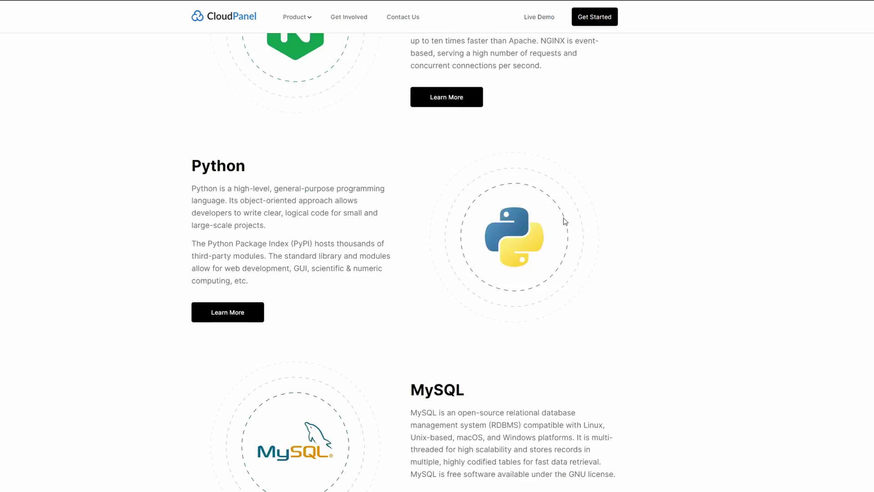
scroll(616, 259, "down", 11)
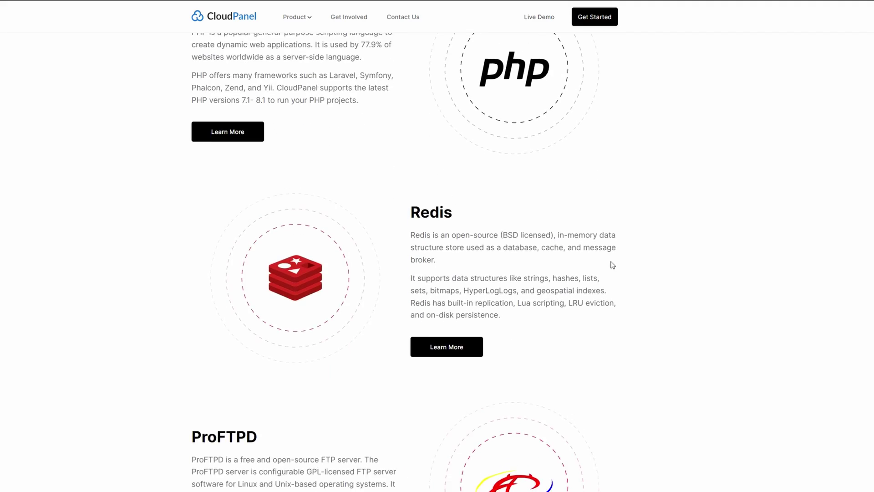
scroll(613, 265, "down", 12)
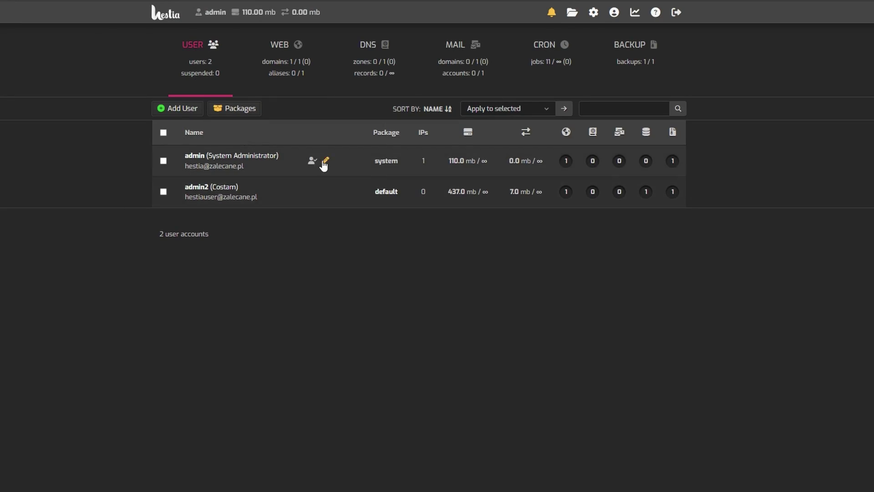
Leave the admin user editor and start adding a web domain, continuing past the security warning
left_click(325, 163)
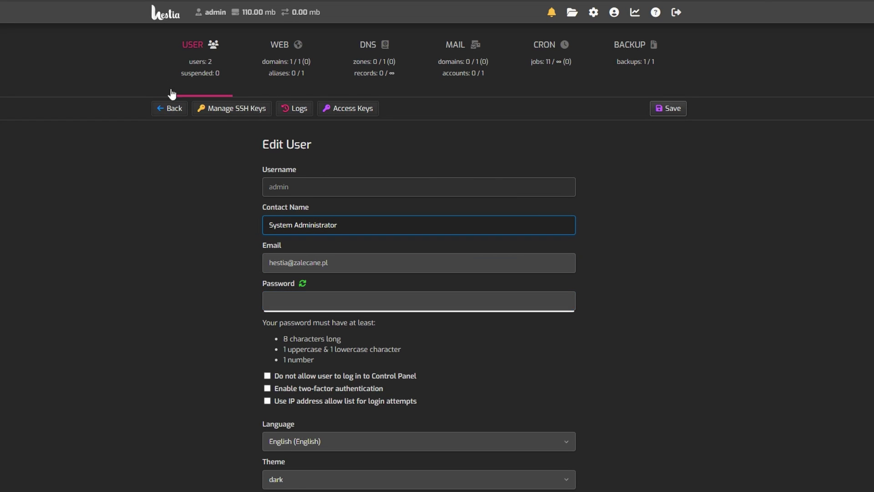
left_click(199, 78)
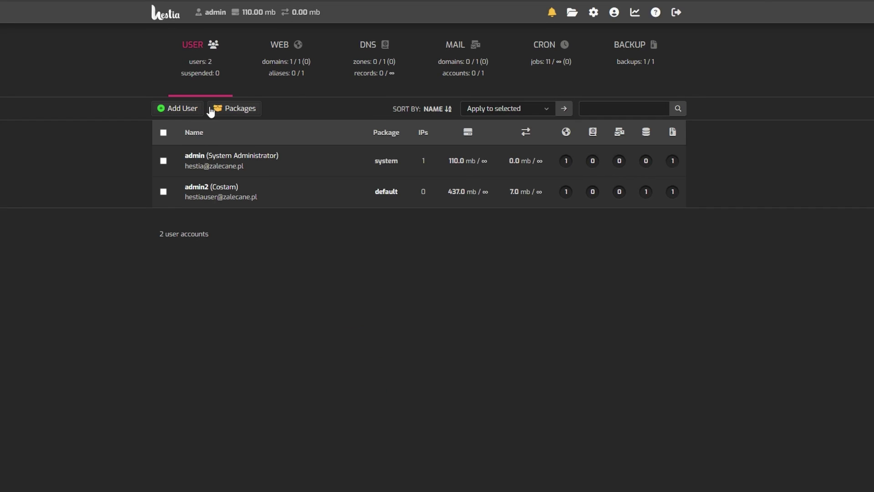
left_click(282, 63)
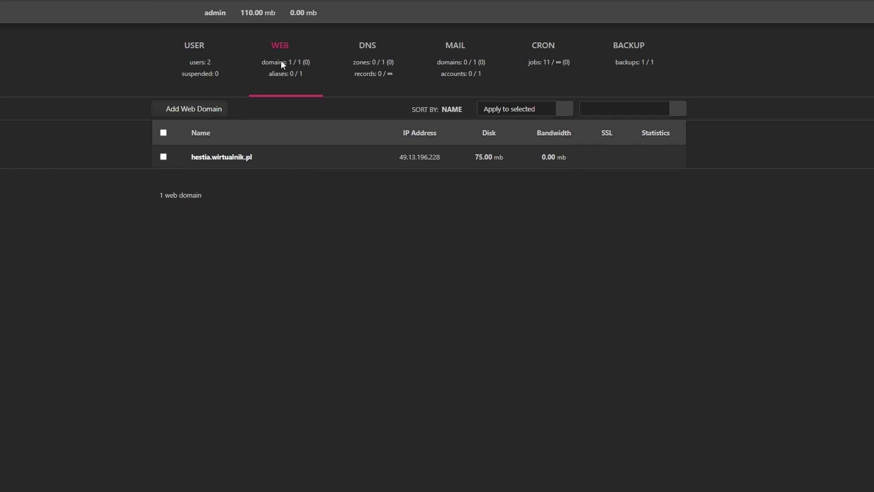
left_click(210, 109)
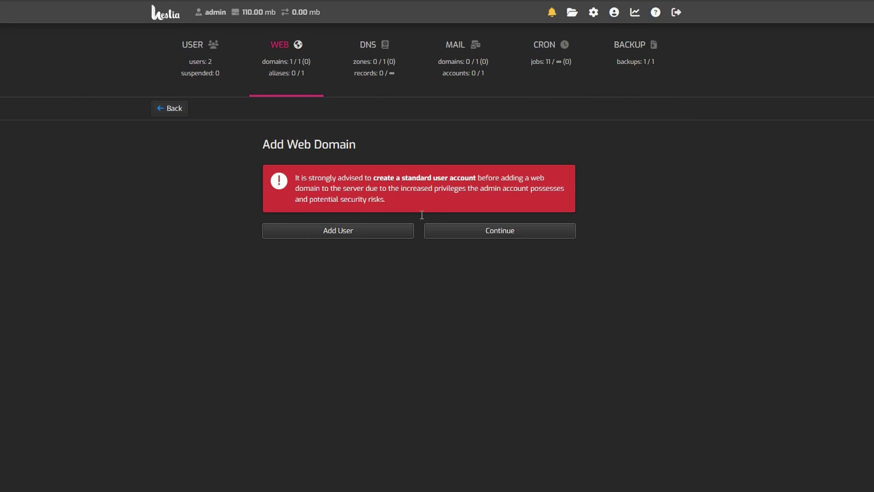
left_click(472, 235)
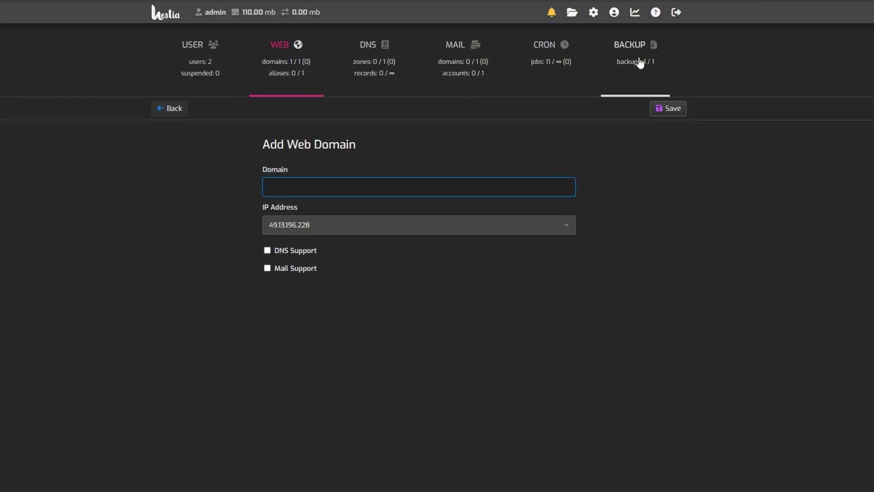
Check server settings, cancel the bind9 restart, and go to the cron jobs list
left_click(497, 108)
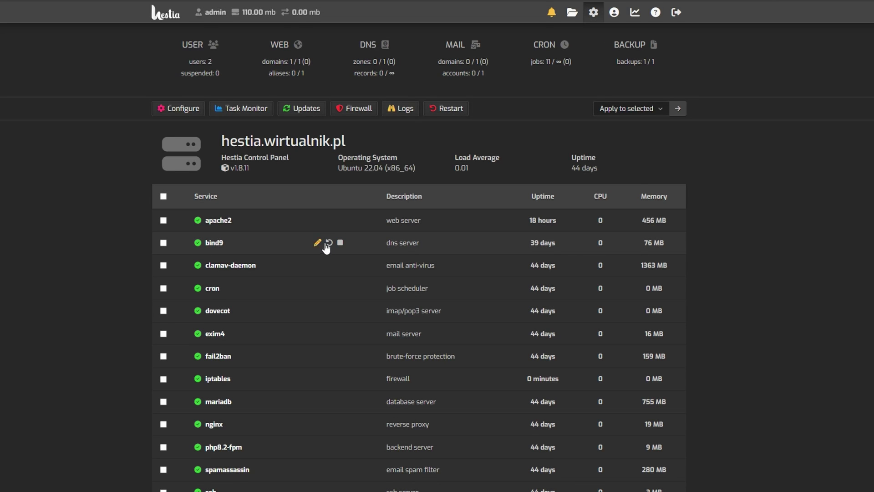
left_click(328, 243)
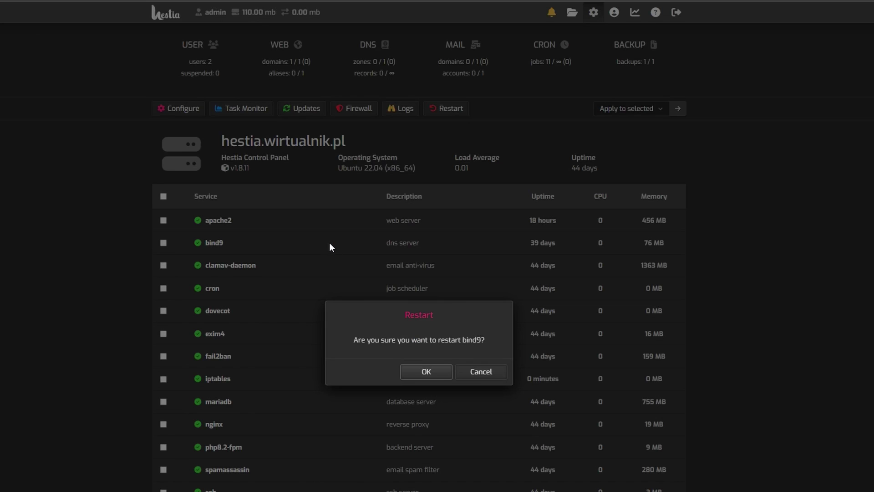
left_click(489, 372)
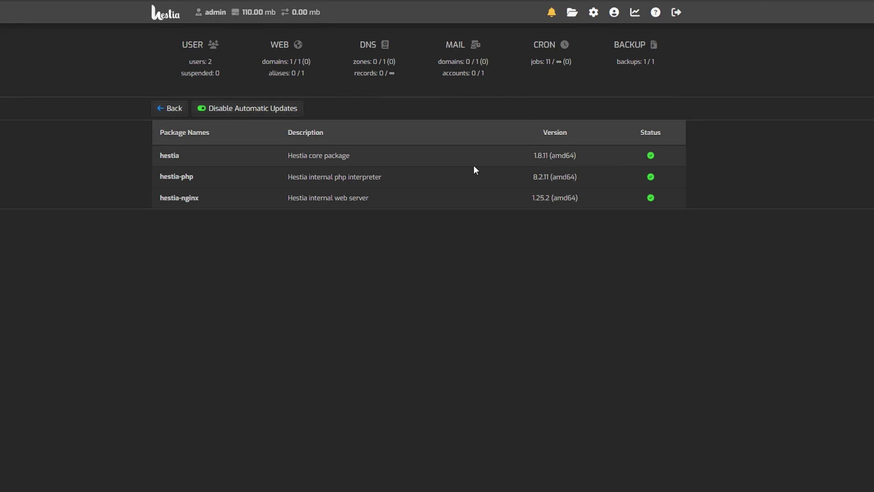
left_click(544, 68)
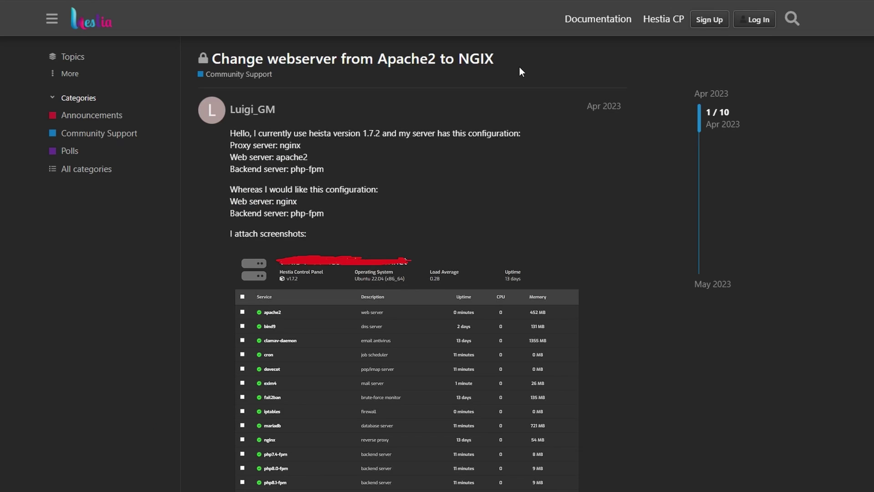
Highlight the Apache2 to NGINX thread title and scroll down to the migration script
left_click_drag(519, 68, 391, 56)
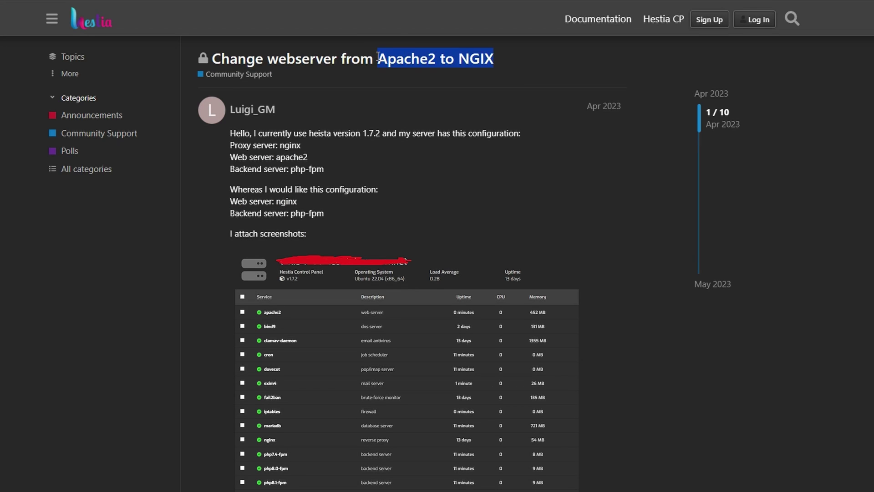
scroll(628, 166, "down", 20)
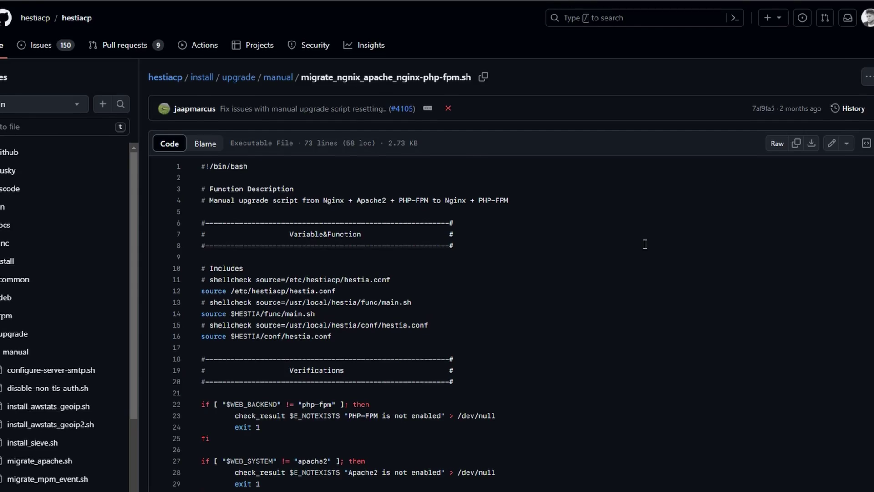
scroll(644, 244, "down", 8)
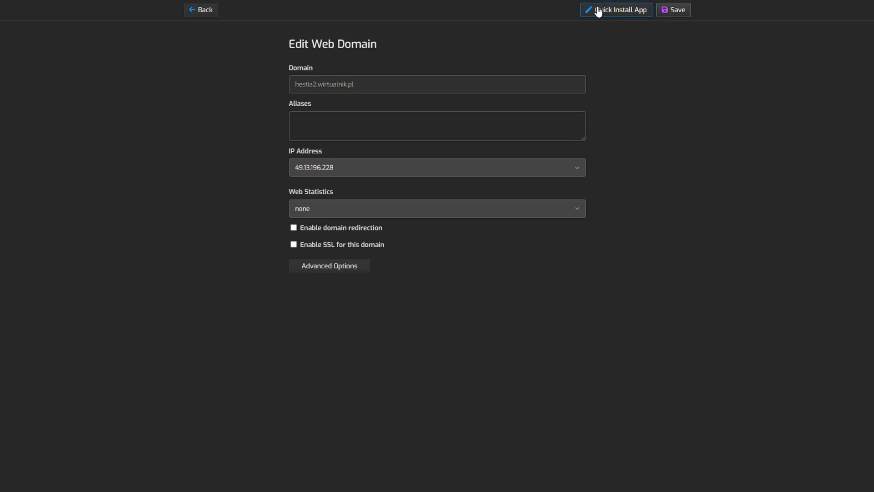
Start a Quick Install WordPress setup, autofilling the site name 'Hestia Test' and the username
left_click(597, 10)
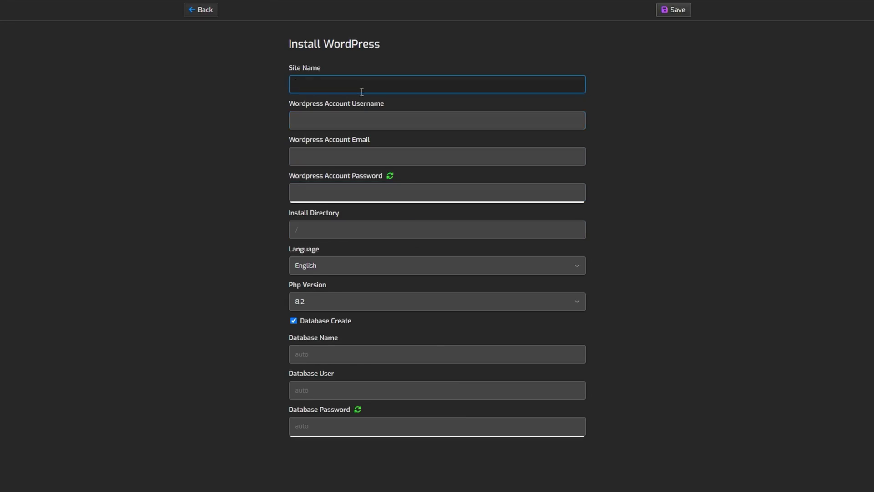
left_click(361, 90)
left_click(370, 112)
left_click(353, 118)
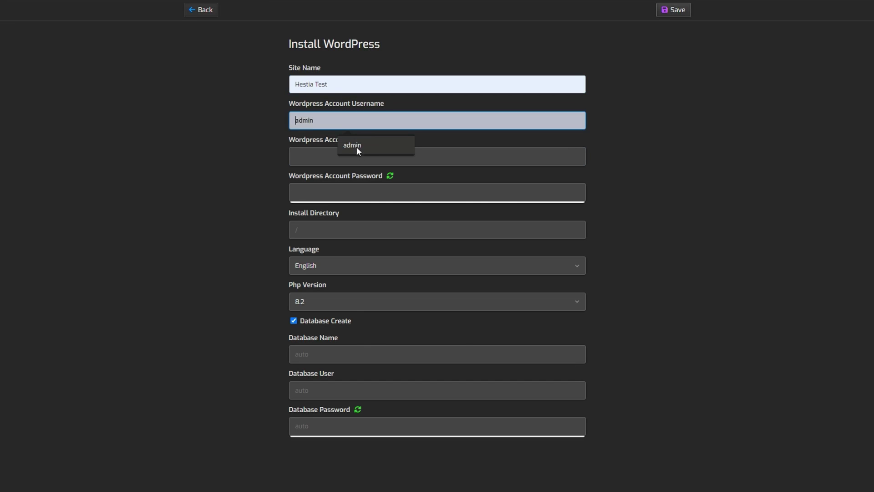
left_click(352, 149)
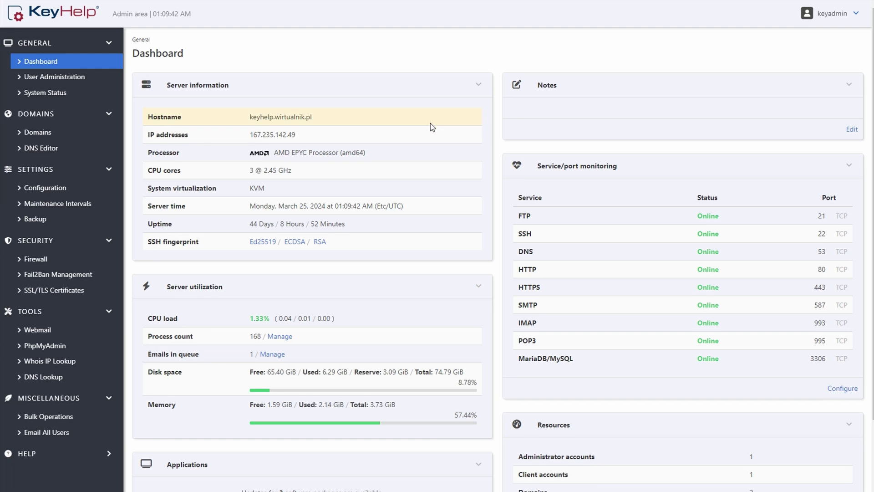
Scroll the KeyHelp Dashboard and look through the process manager's running processes
scroll(431, 125, "down", 5)
scroll(460, 226, "up", 2)
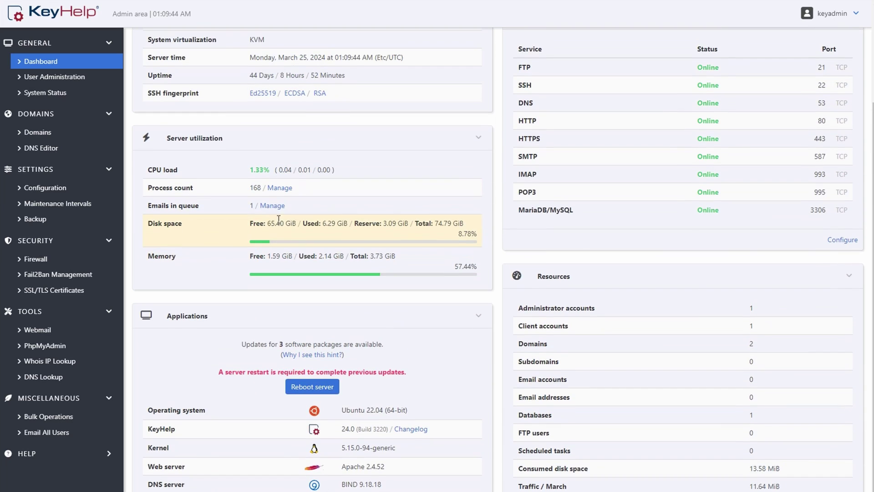
left_click(280, 190)
scroll(398, 218, "down", 10)
scroll(399, 223, "up", 7)
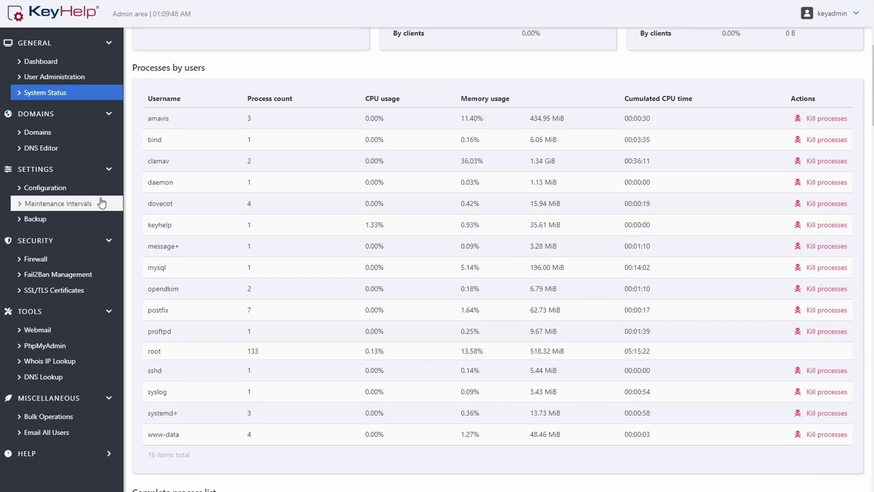
In Configuration, view the RAM Drive and Web Server settings pages
left_click(59, 188)
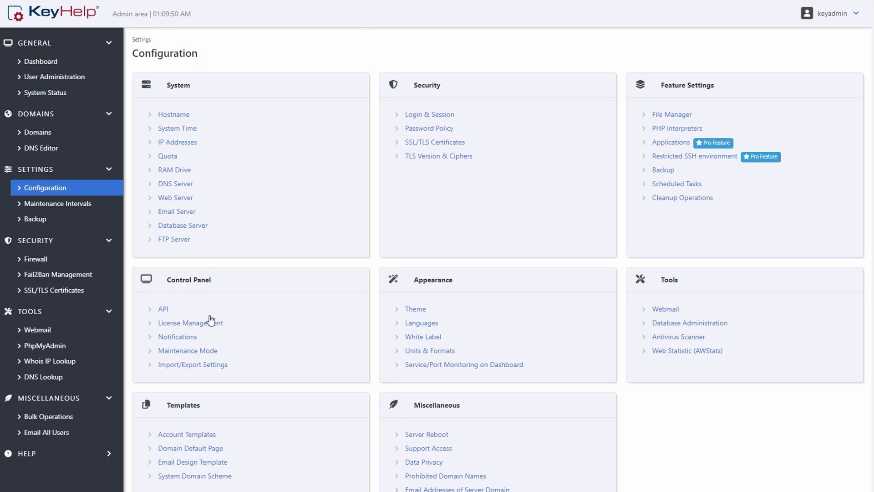
left_click(178, 170)
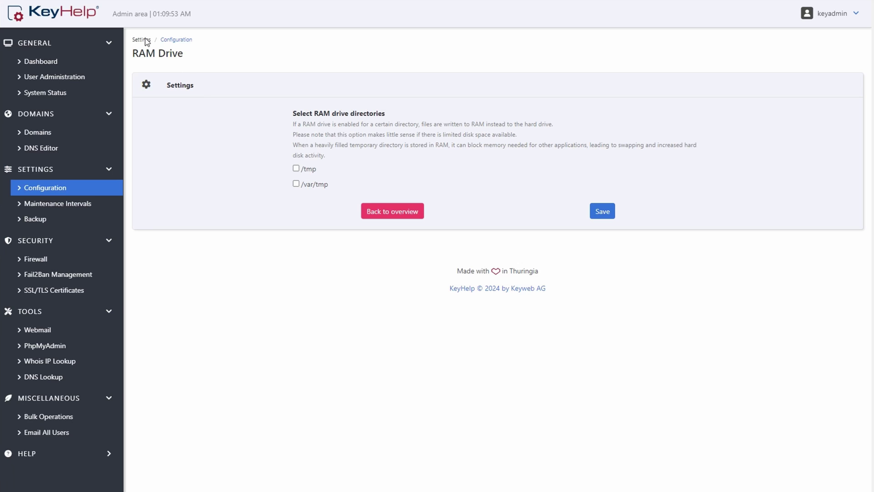
left_click(176, 39)
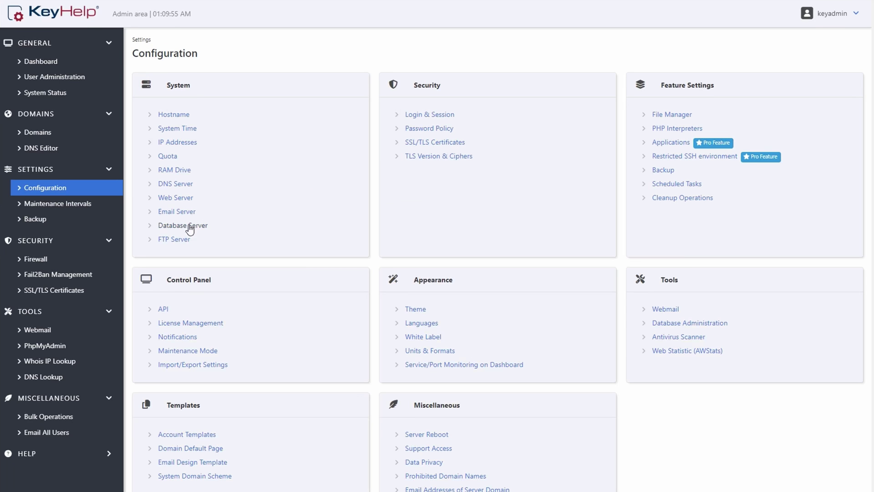
left_click(181, 198)
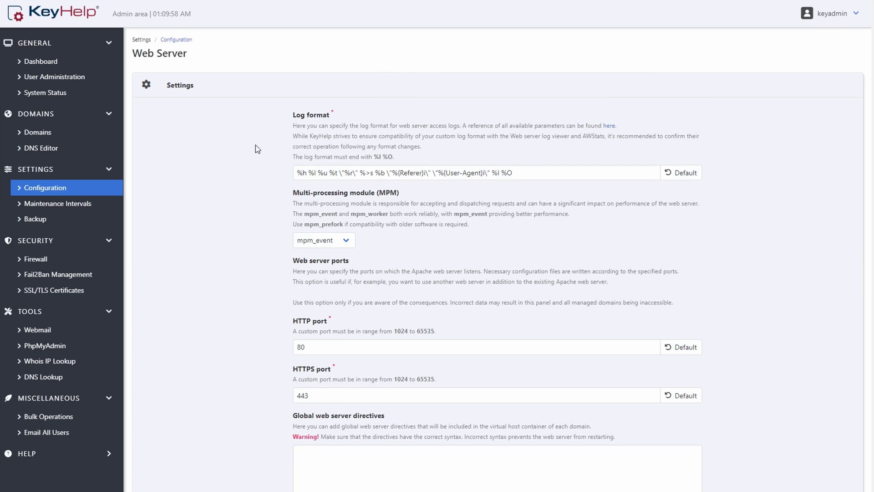
key("alt+Left")
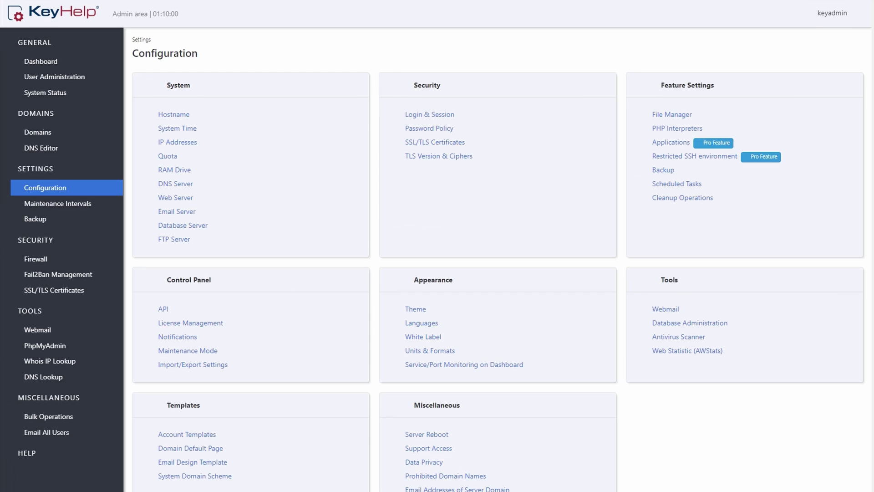
Open Applications and highlight its professional-edition-only notice
left_click(672, 143)
left_click_drag(306, 88, 370, 89)
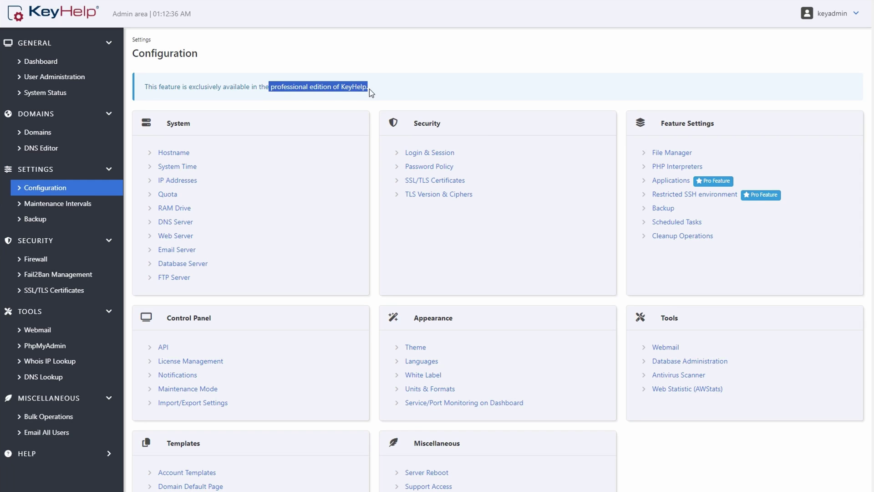
left_click(370, 91)
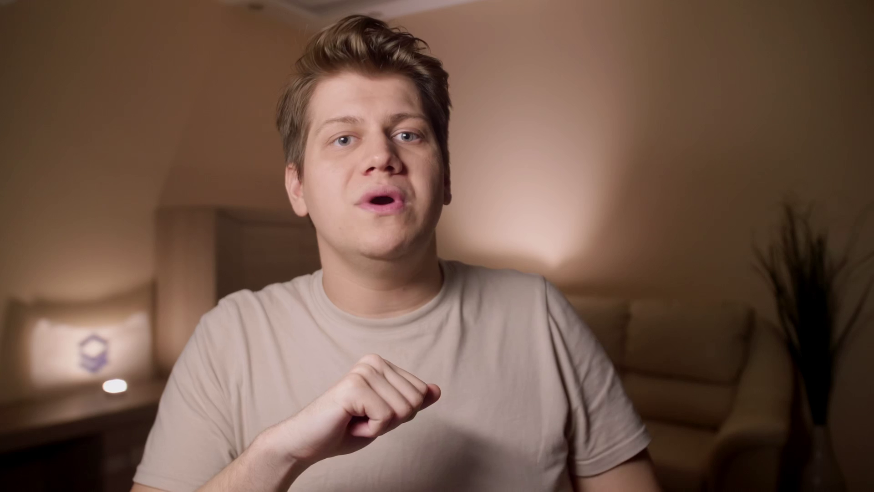